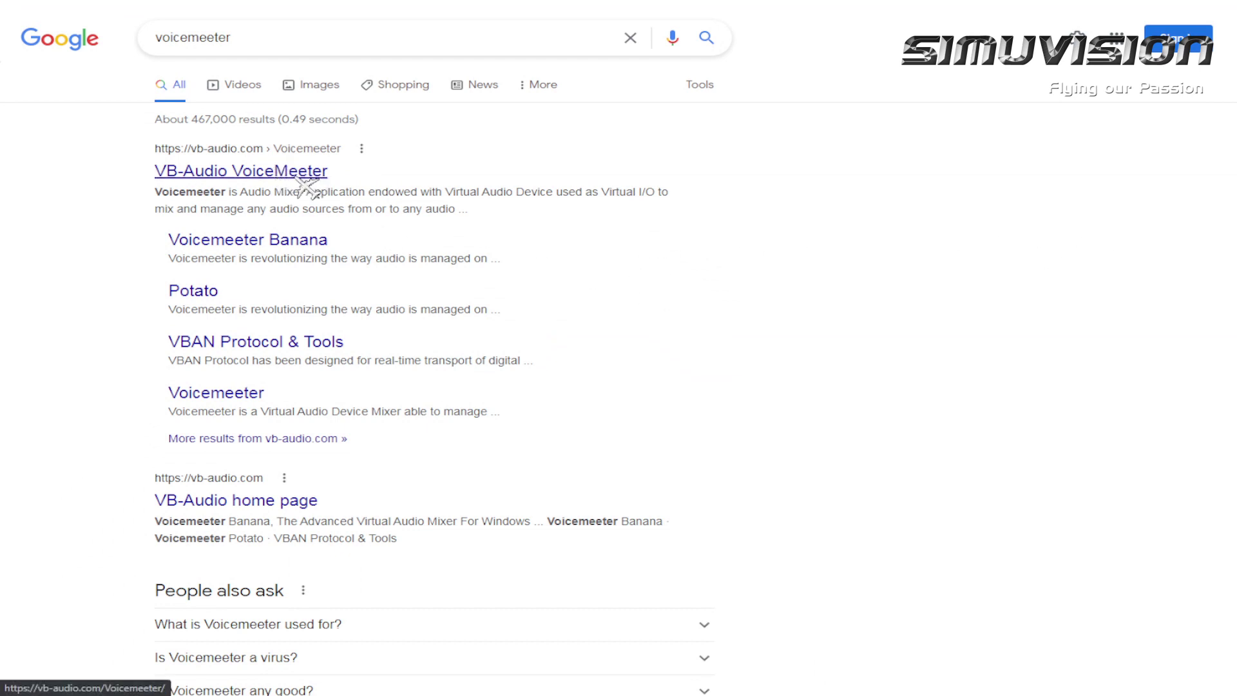
Step: Open the VB-Audio VoiceMeeter page and scroll down to its Download and Donate buttons
left_click(306, 187)
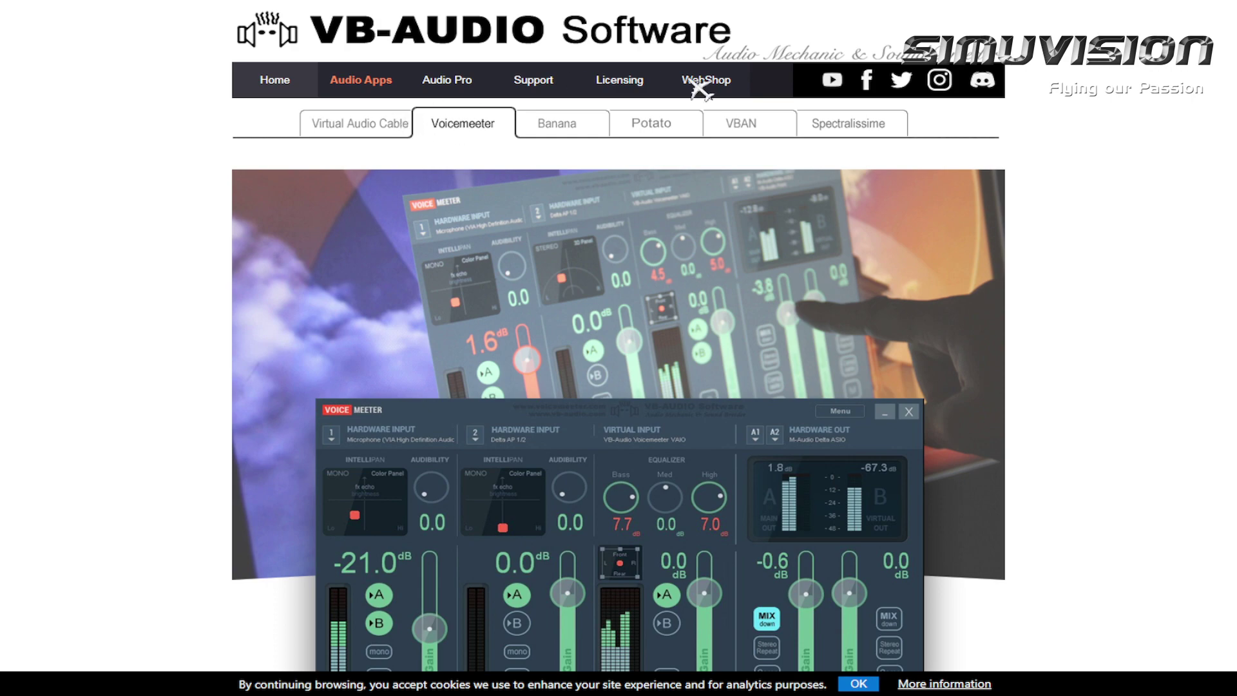
scroll(619, 373, "down", 2)
scroll(585, 442, "down", 3)
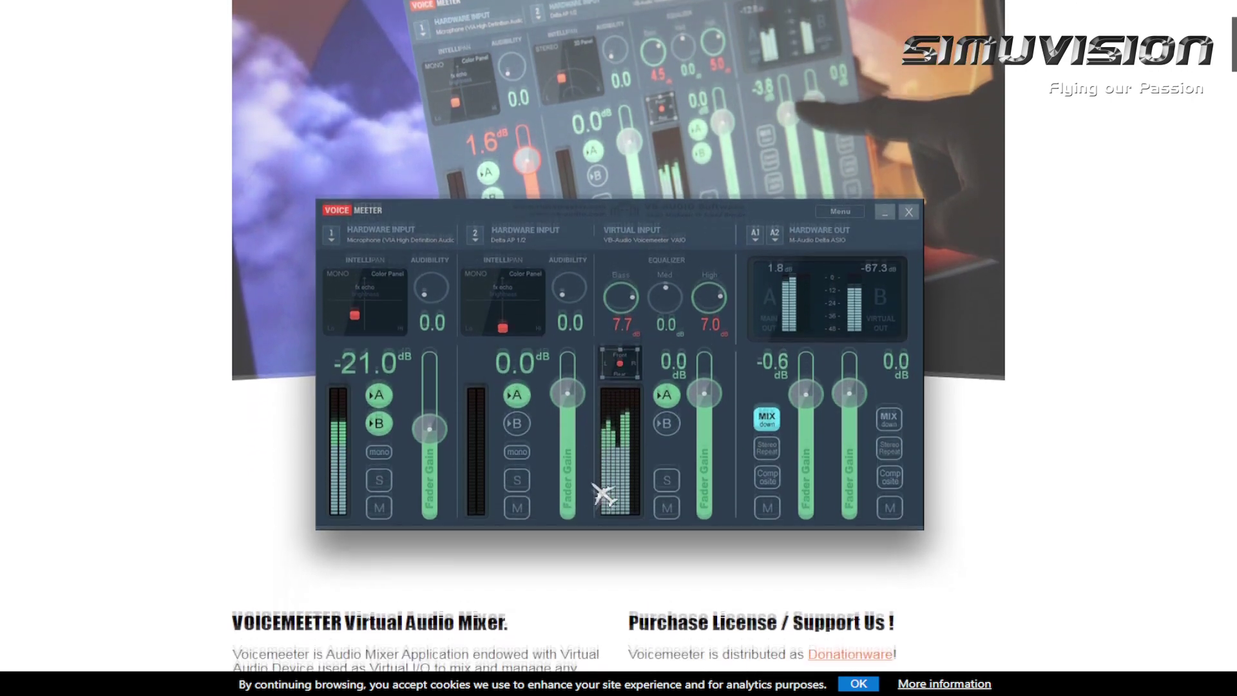
scroll(550, 550, "down", 3)
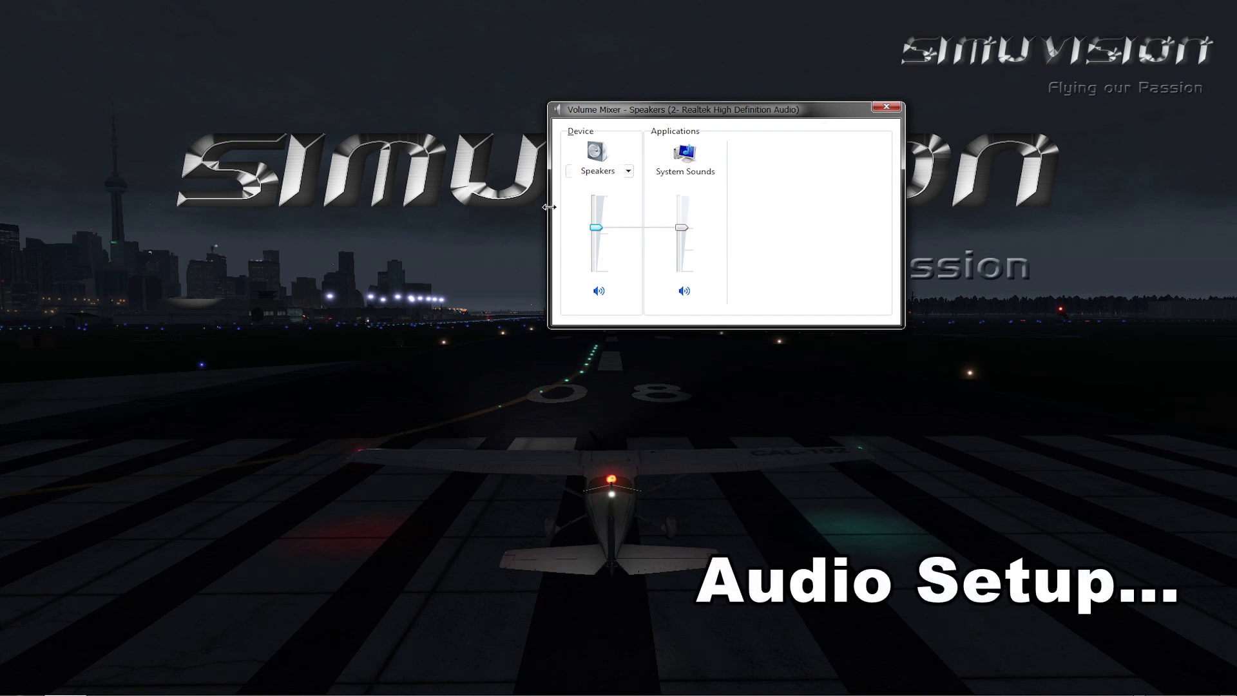
Step: Make Speakers (VB-Audio VoiceMeeter VAIO) the default playback device
left_click(687, 155)
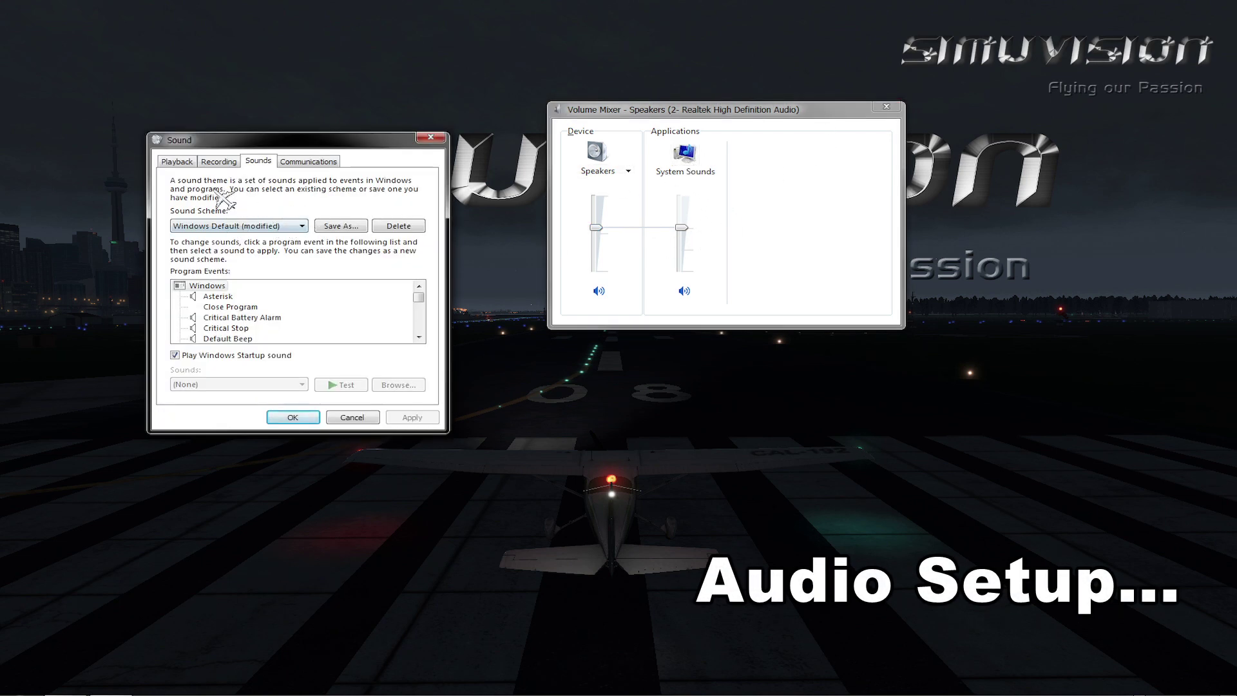
left_click(183, 163)
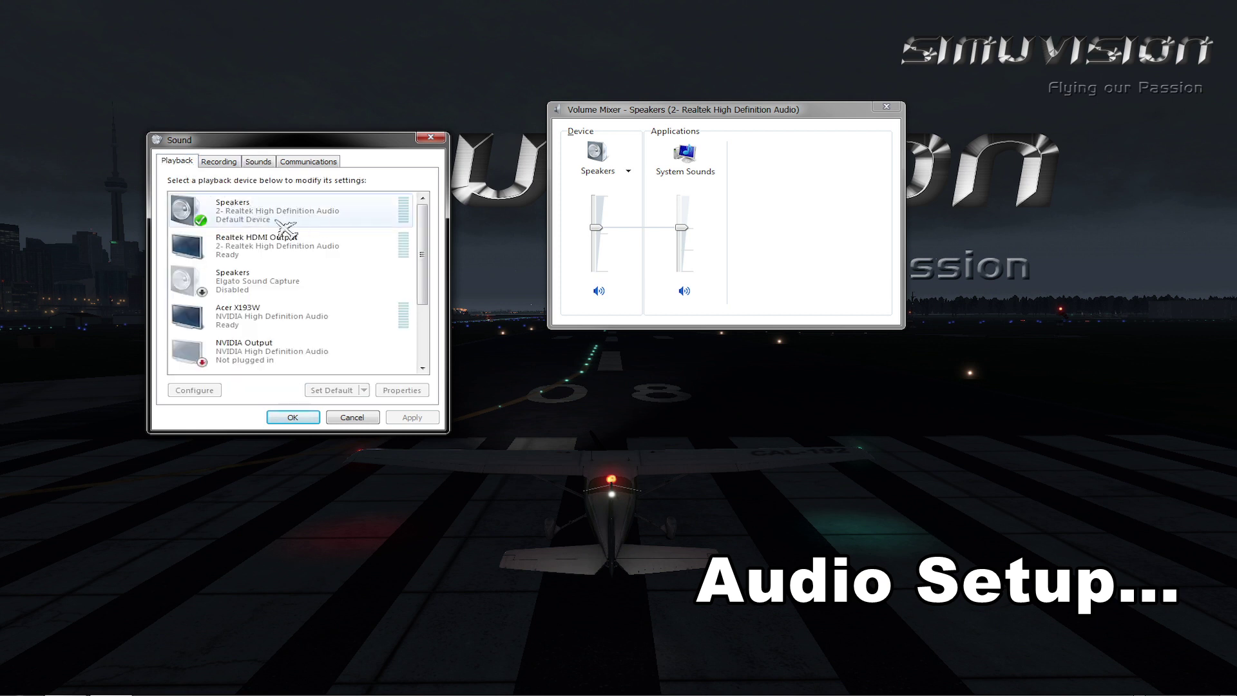
left_click_drag(425, 229, 425, 286)
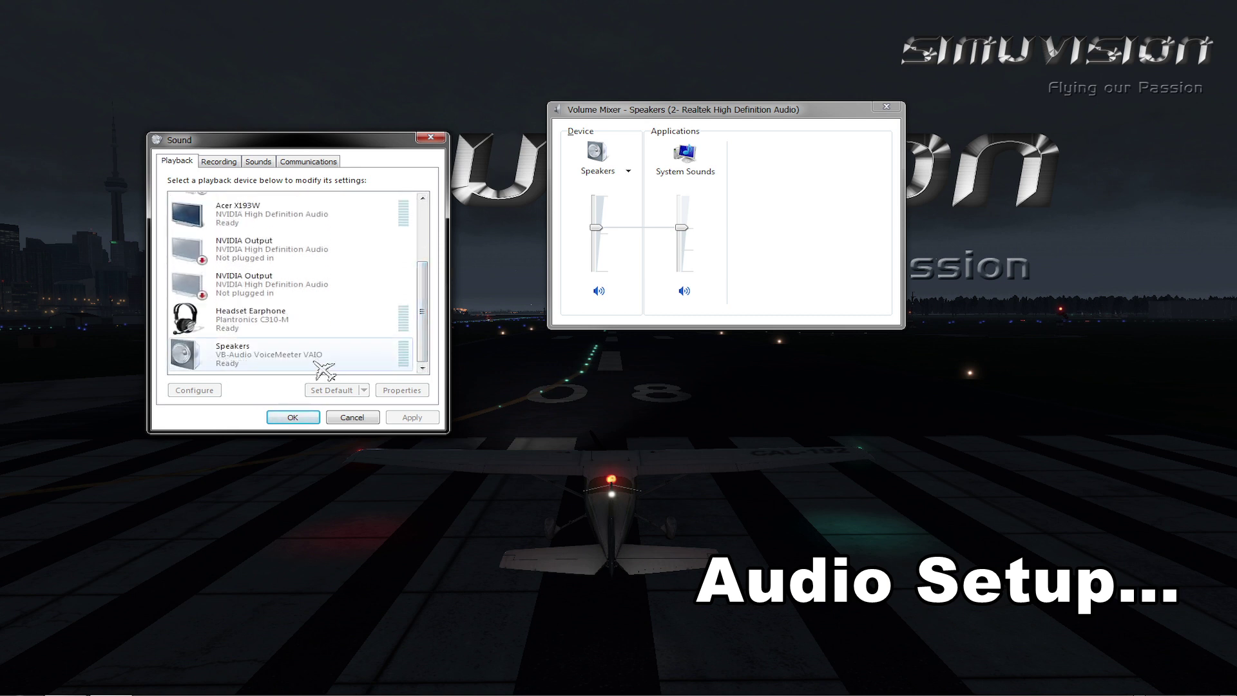
left_click(264, 355)
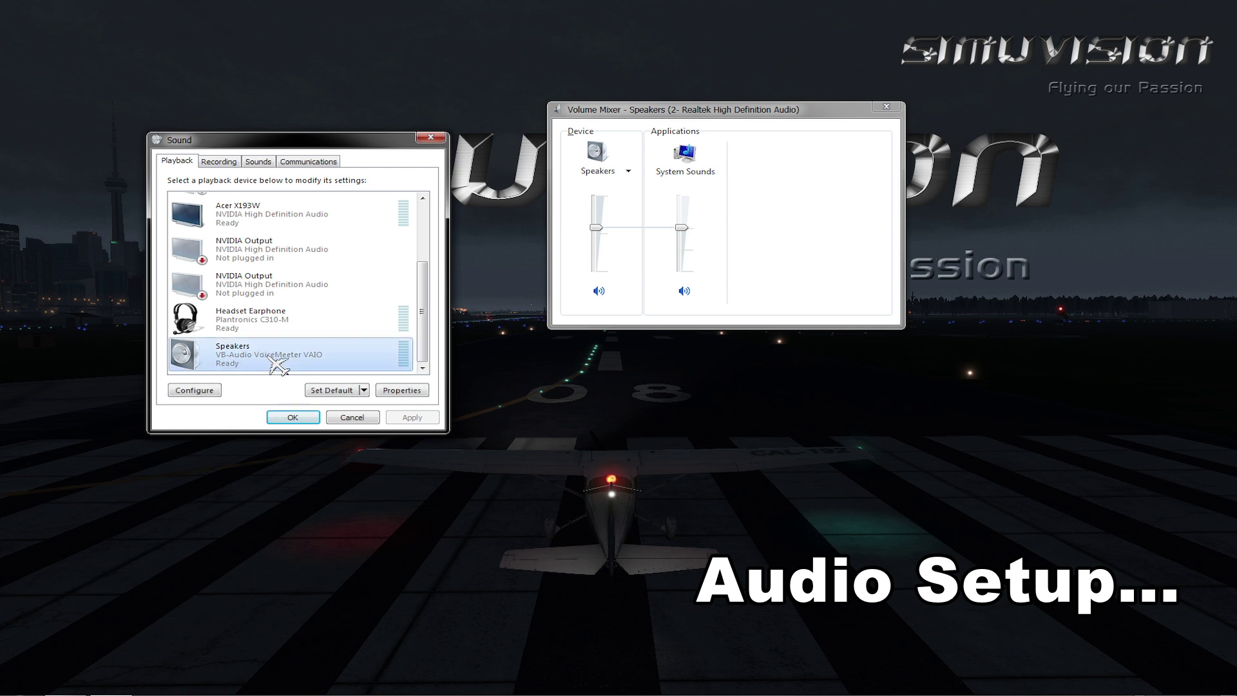
left_click(331, 391)
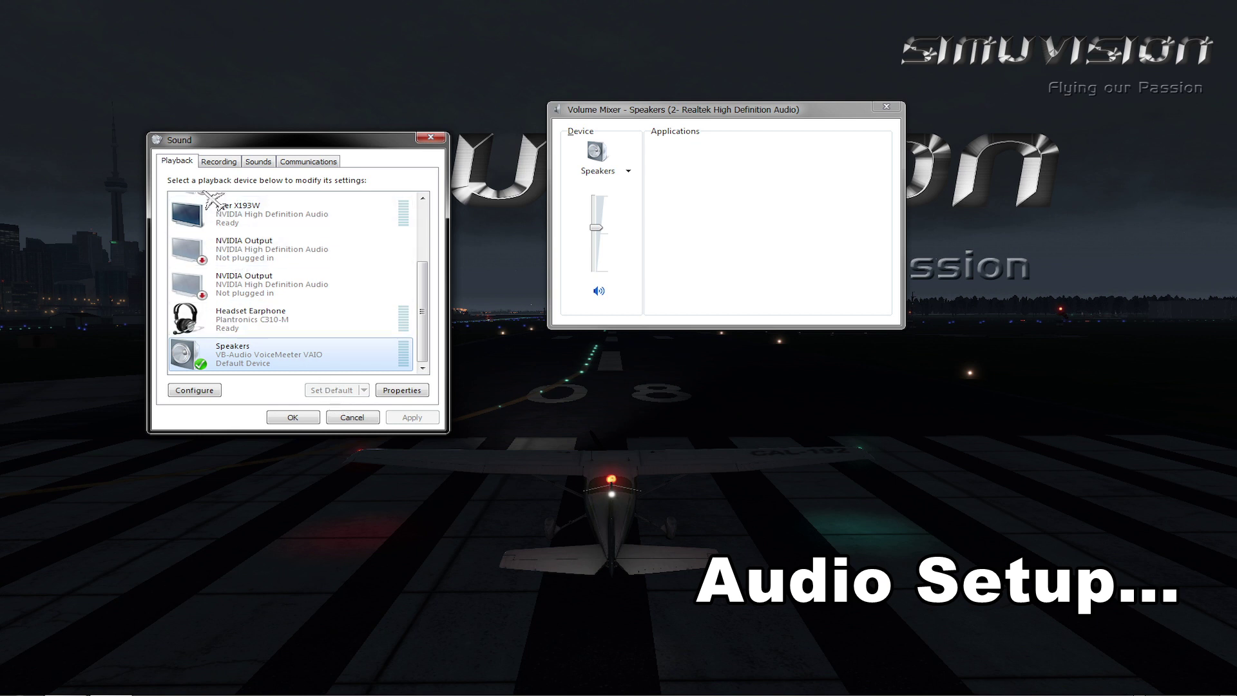
Step: Set VoiceMeeter Output as the default recording device and confirm with OK
left_click(220, 161)
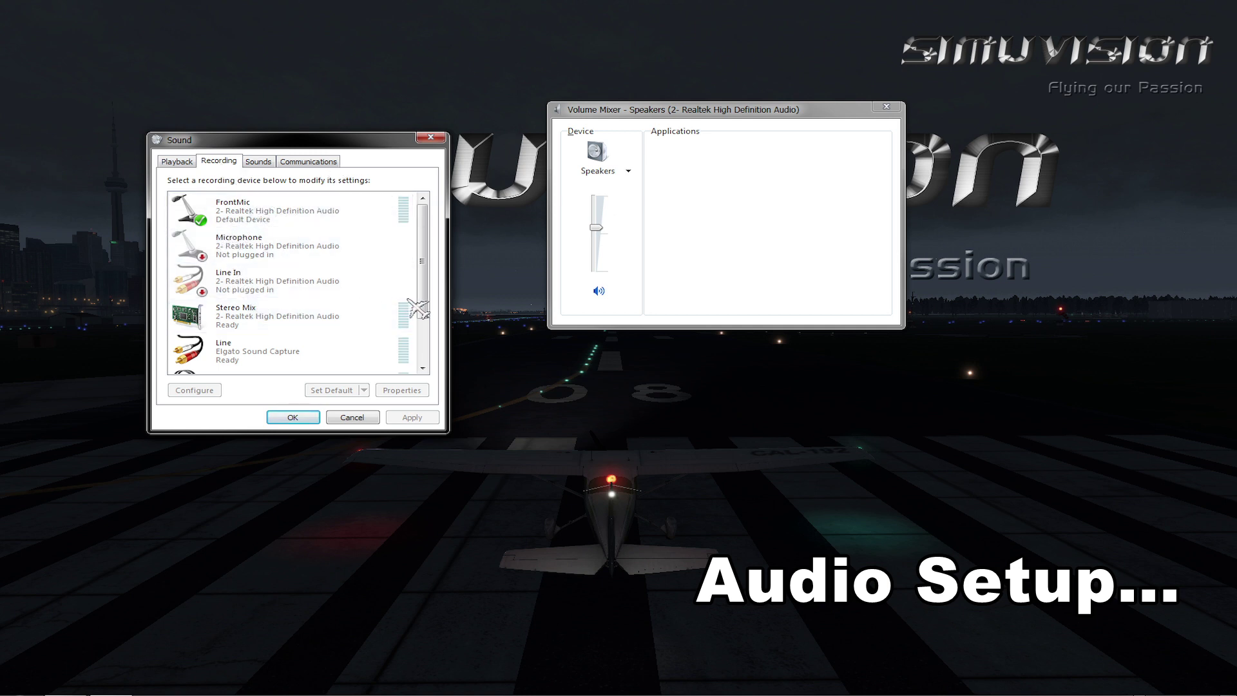
left_click_drag(423, 291, 424, 354)
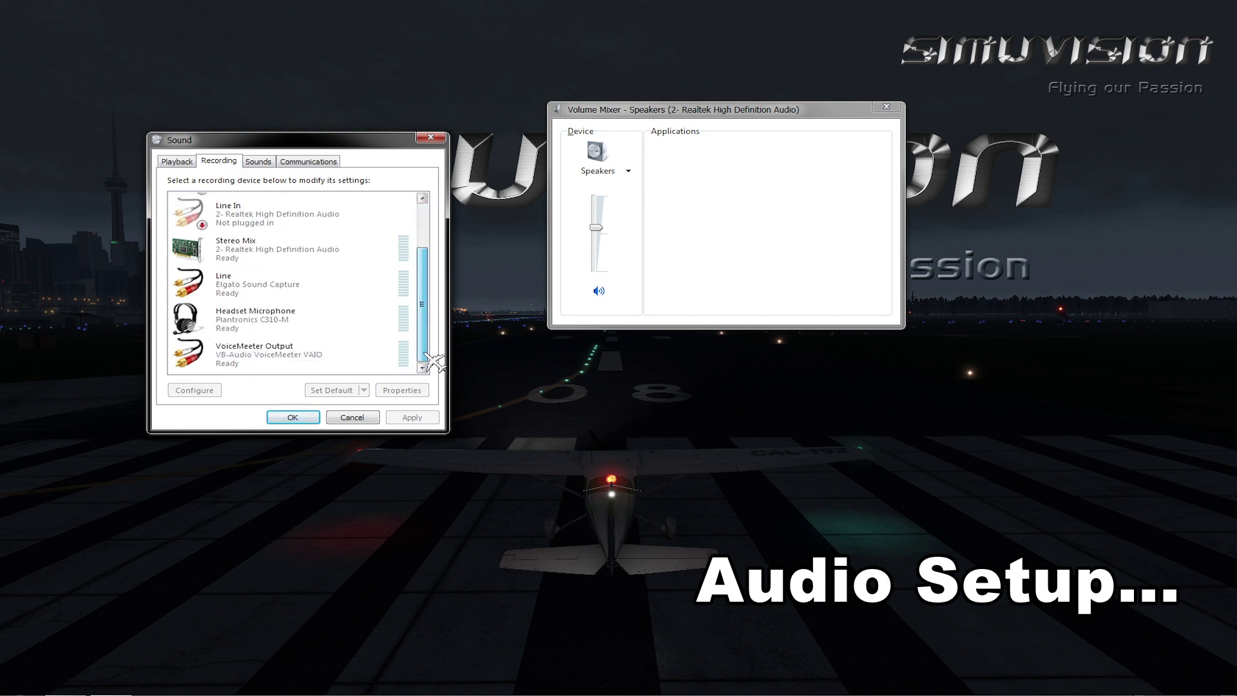
left_click(288, 365)
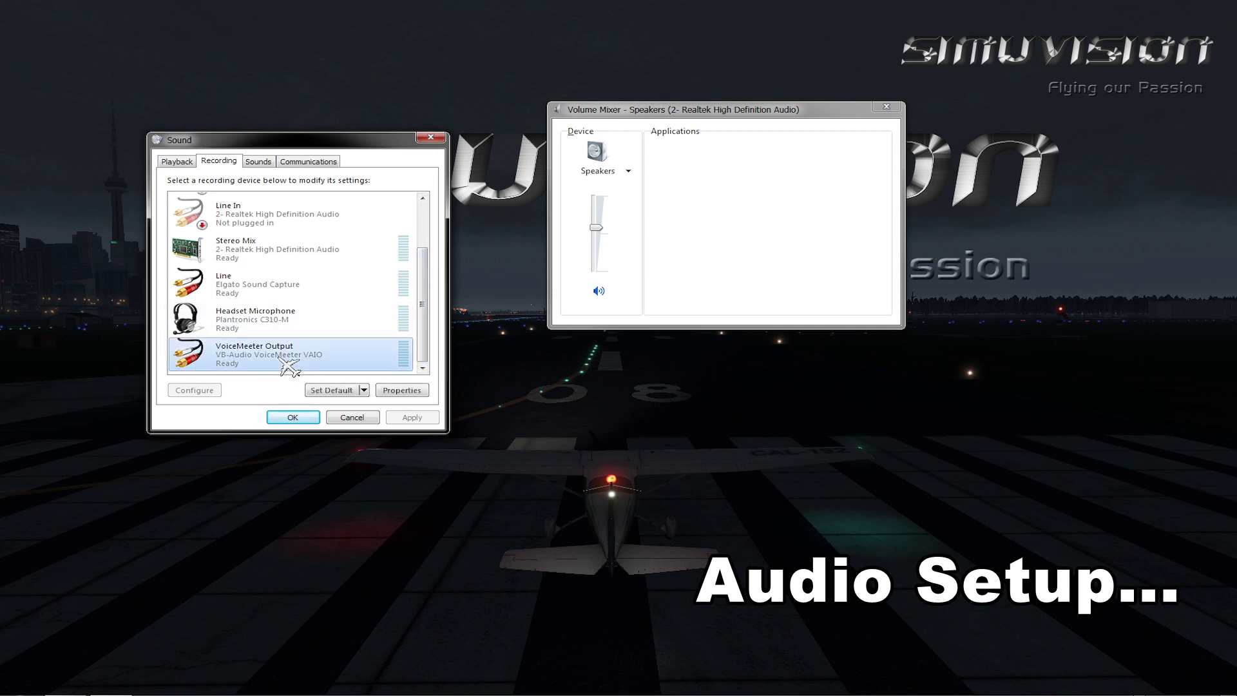
left_click(334, 391)
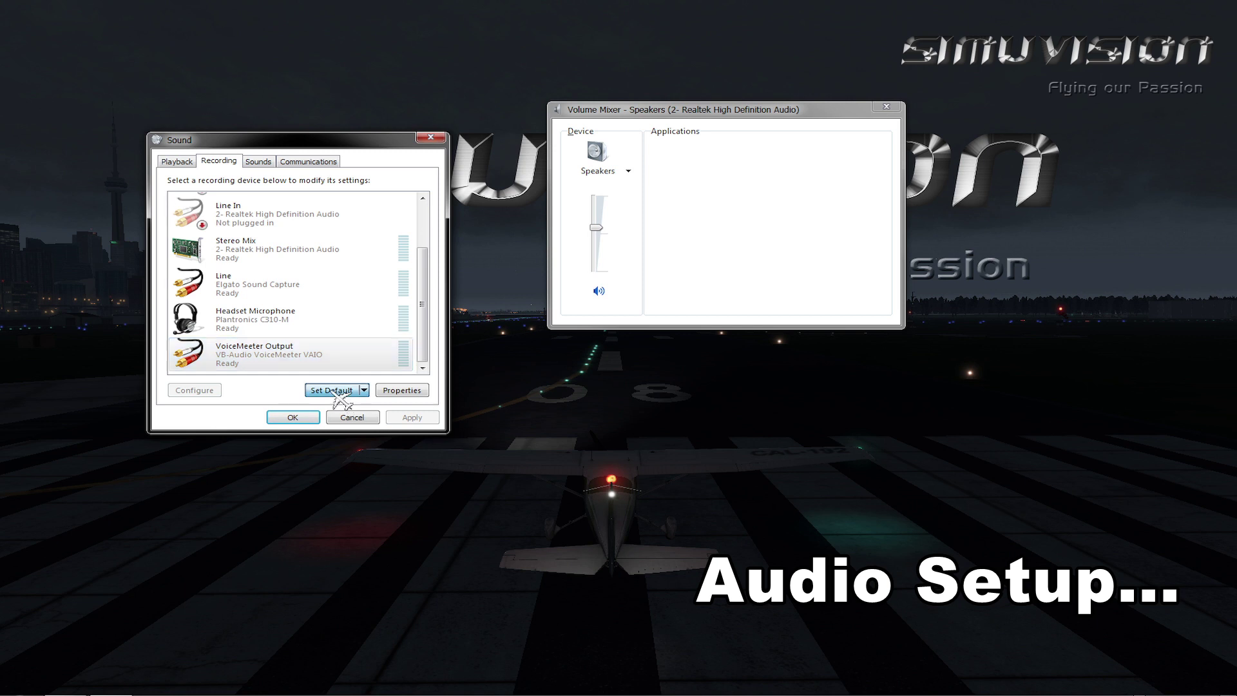
left_click(295, 417)
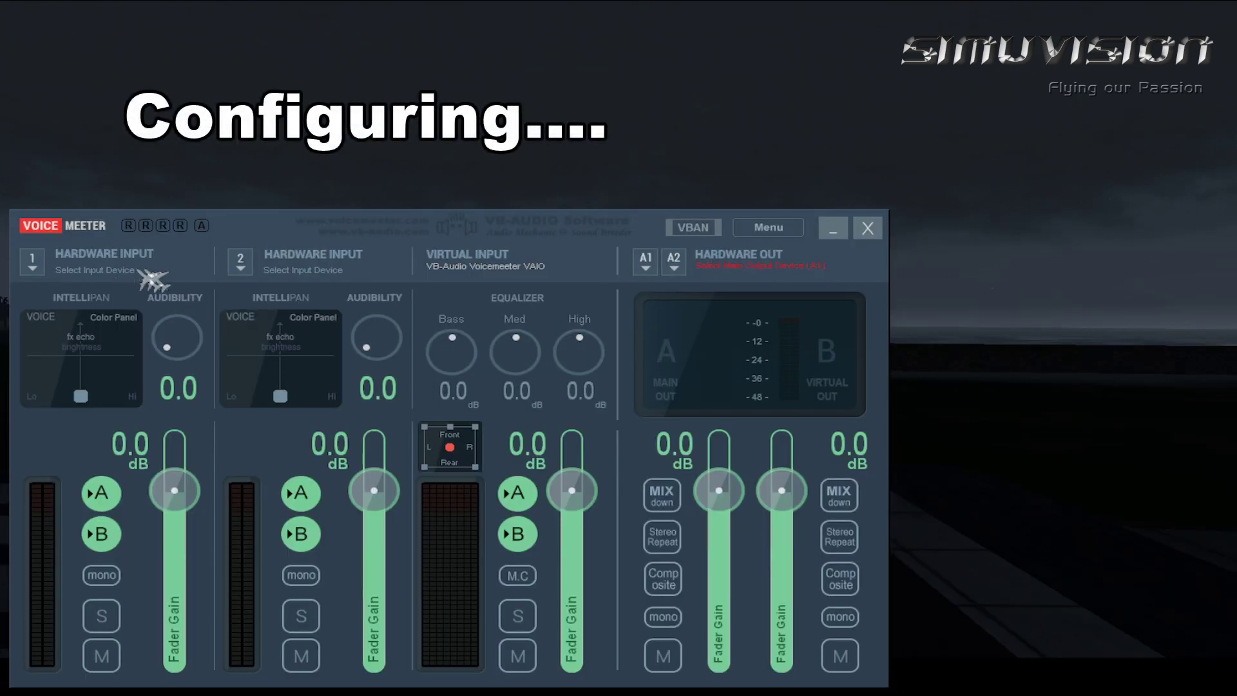
Step: Assign the Realtek FrontMic to hardware input 1 and the Plantronics headset mic to input 2
left_click(39, 263)
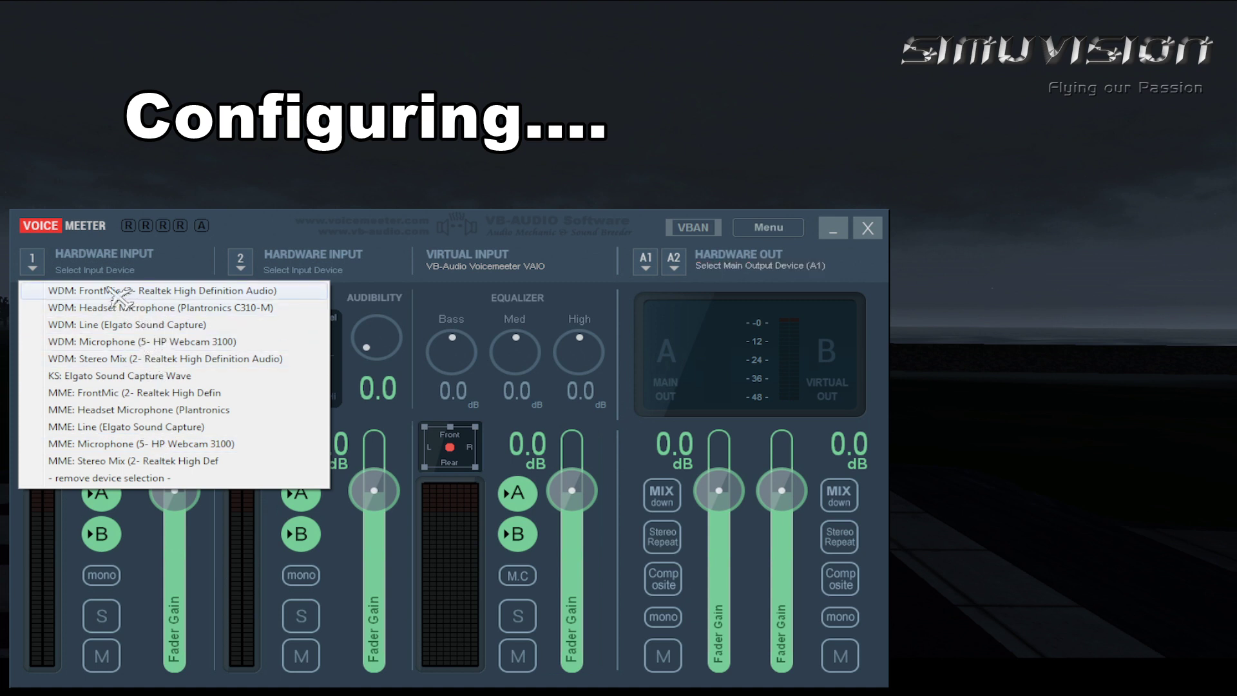
left_click(88, 290)
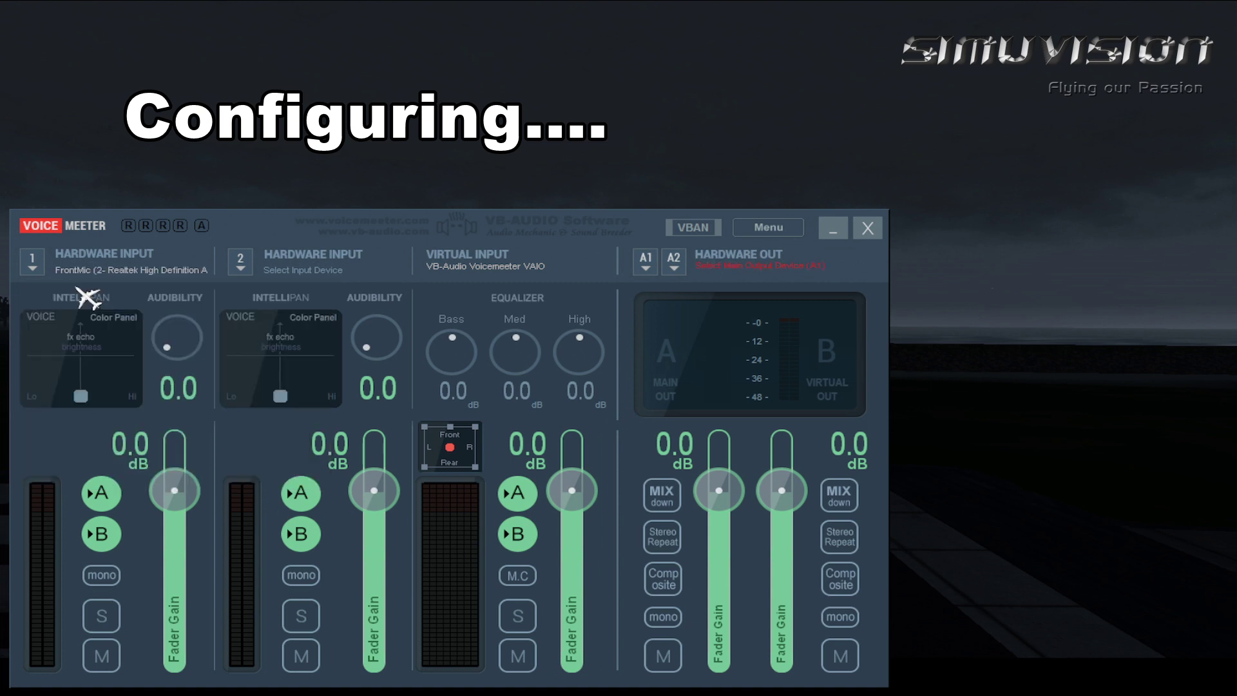
left_click(247, 276)
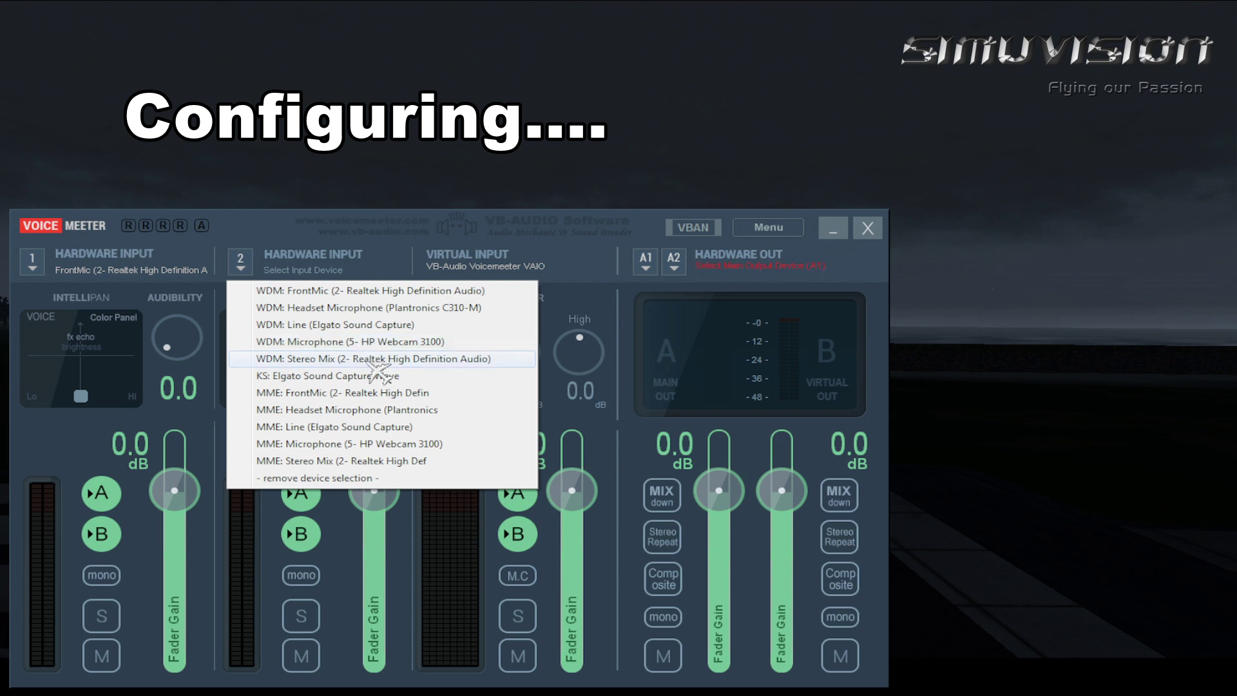
left_click(371, 307)
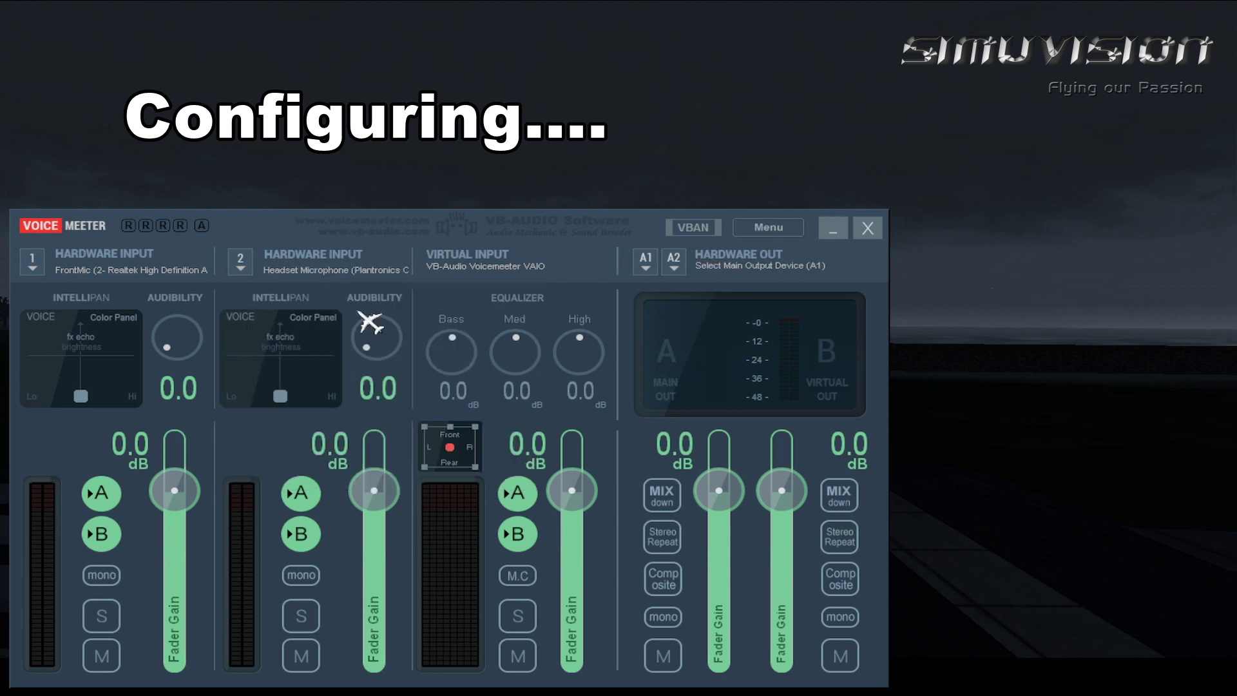
Step: Route output A1 to the Plantronics headset earphone and A2 to the Realtek speakers
left_click(648, 266)
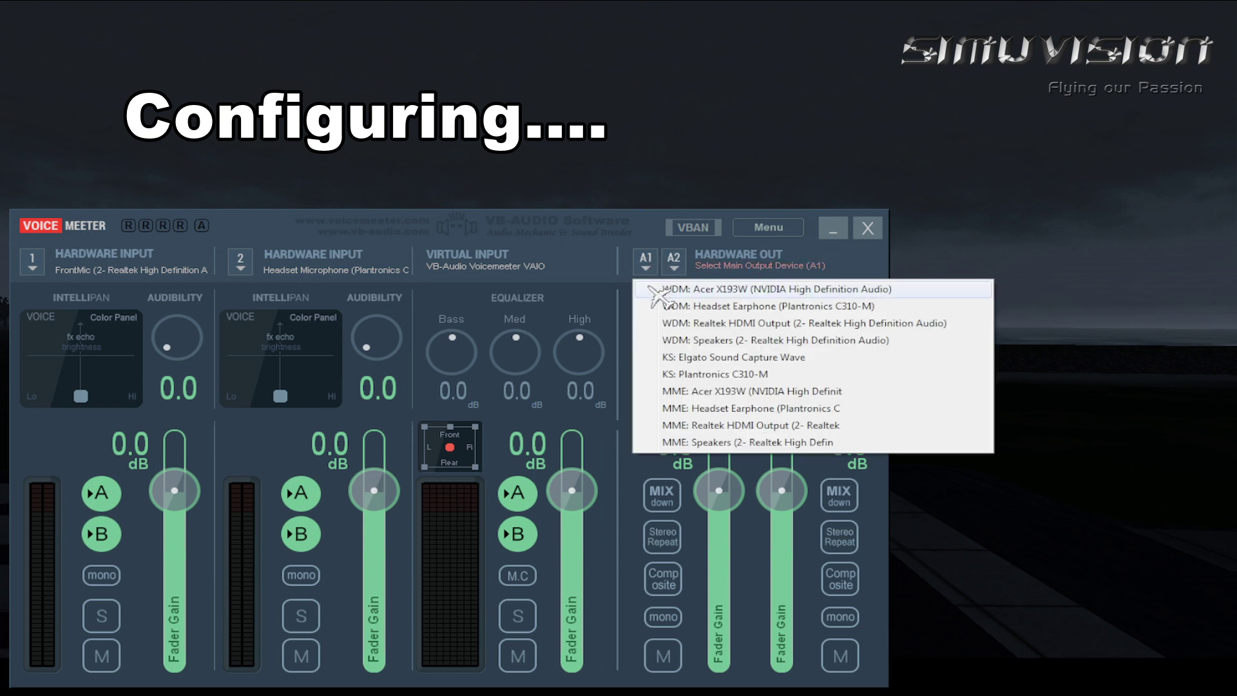
left_click(676, 308)
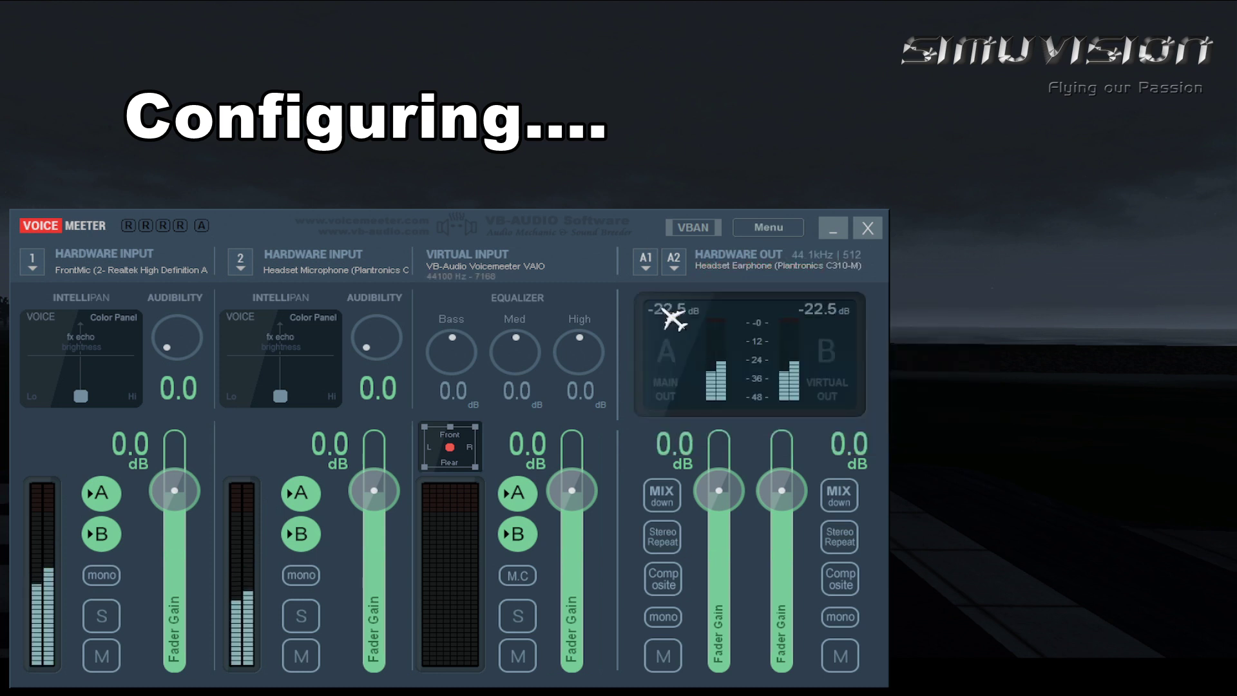
left_click(674, 260)
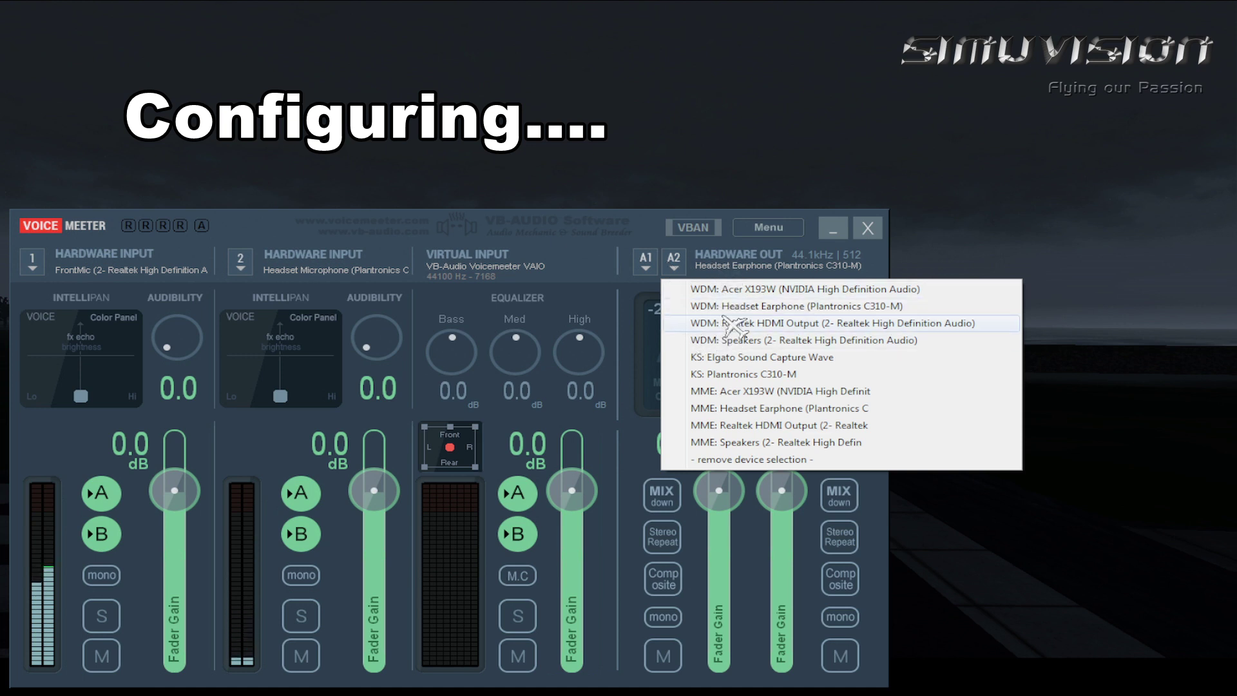
left_click(732, 341)
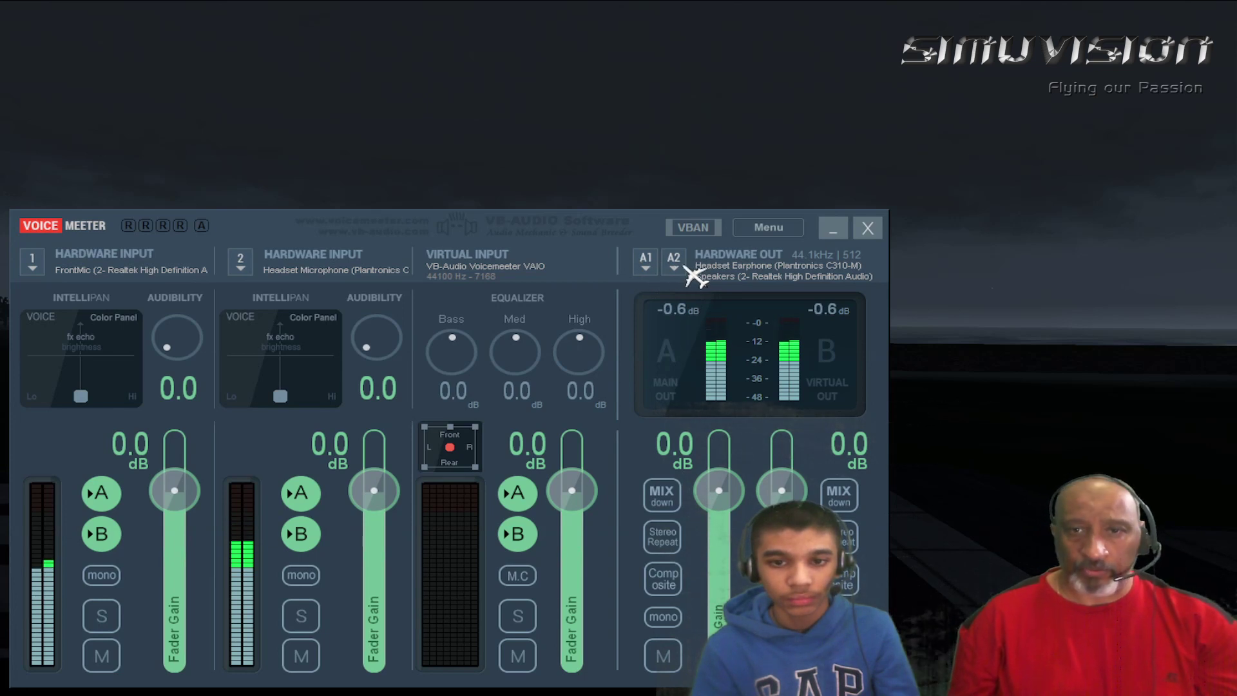
left_click(647, 270)
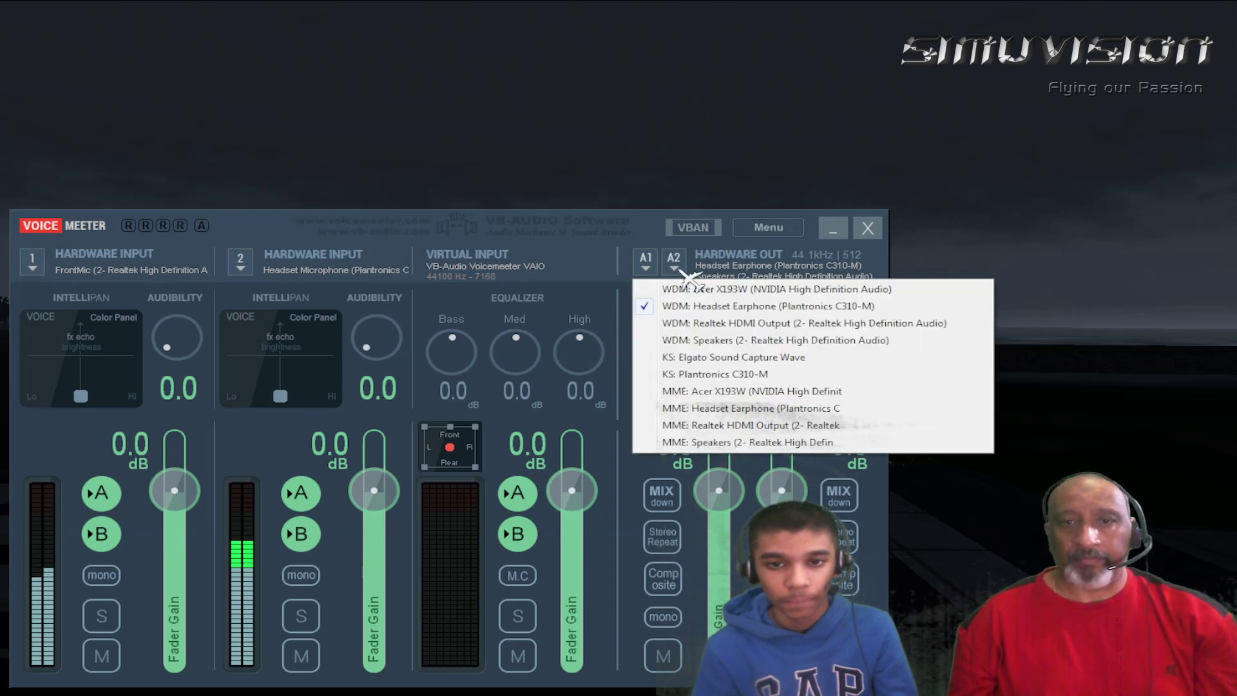
left_click(674, 272)
left_click(674, 272)
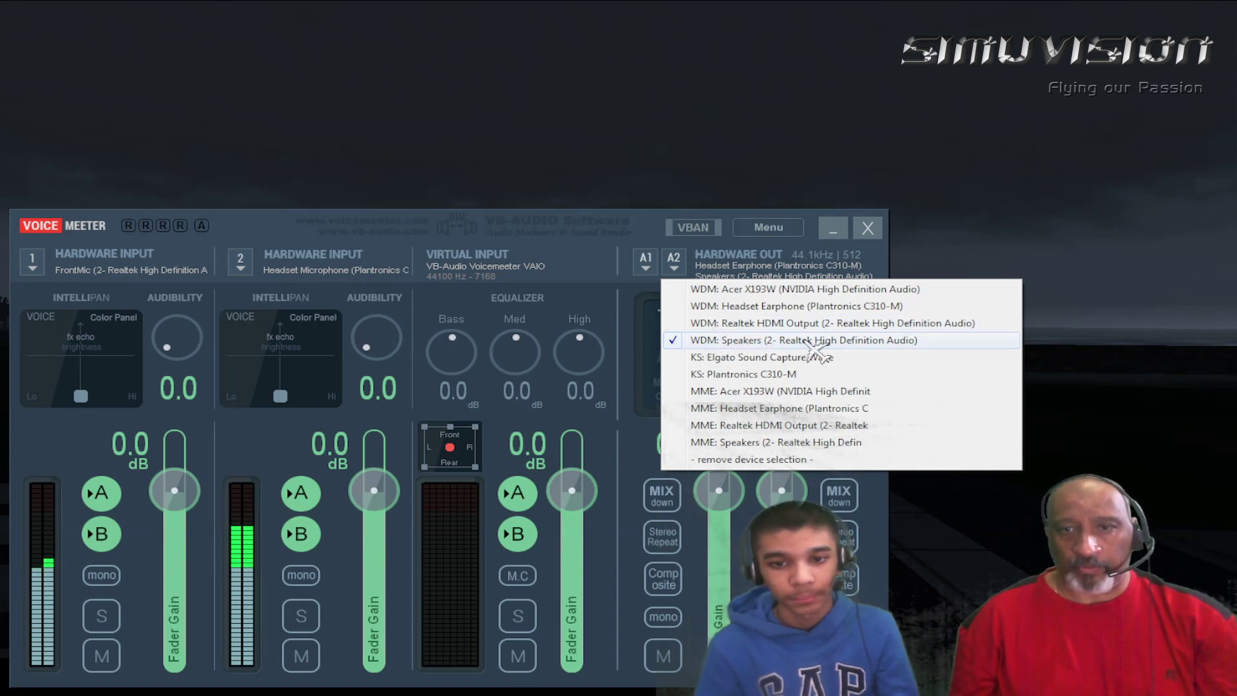
left_click(741, 274)
left_click(646, 261)
left_click(596, 259)
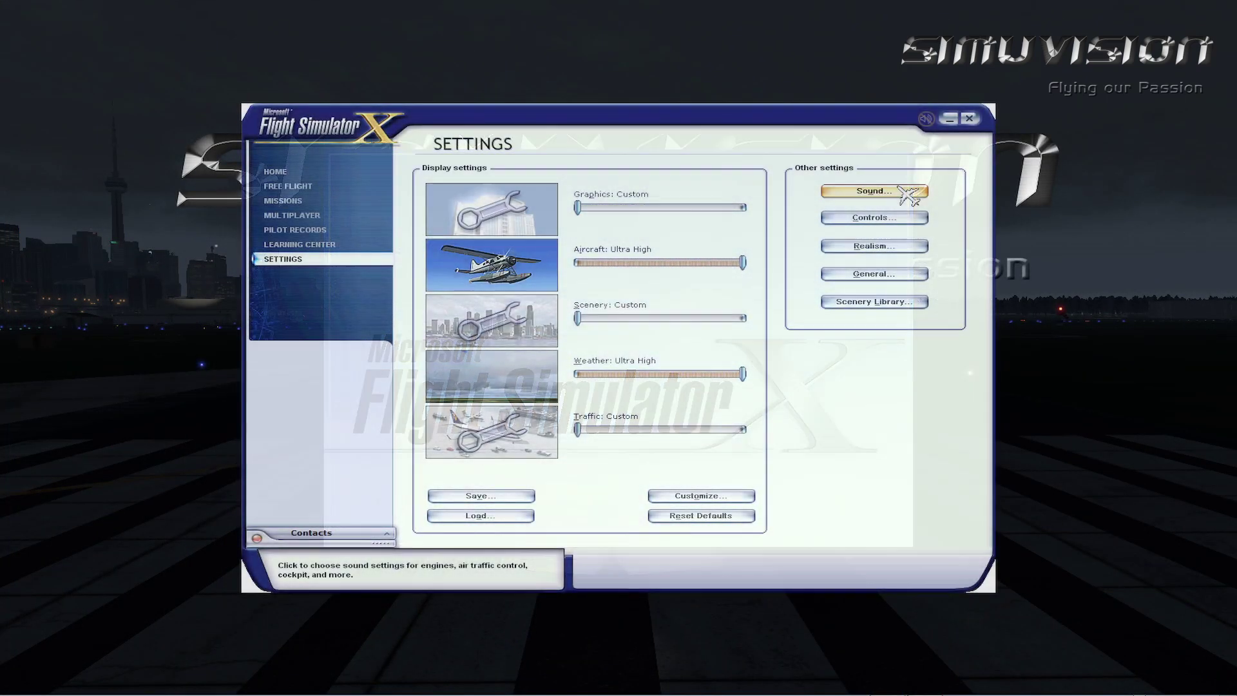
Step: Check which devices FSX's Sound settings offer for voice audio
left_click(900, 190)
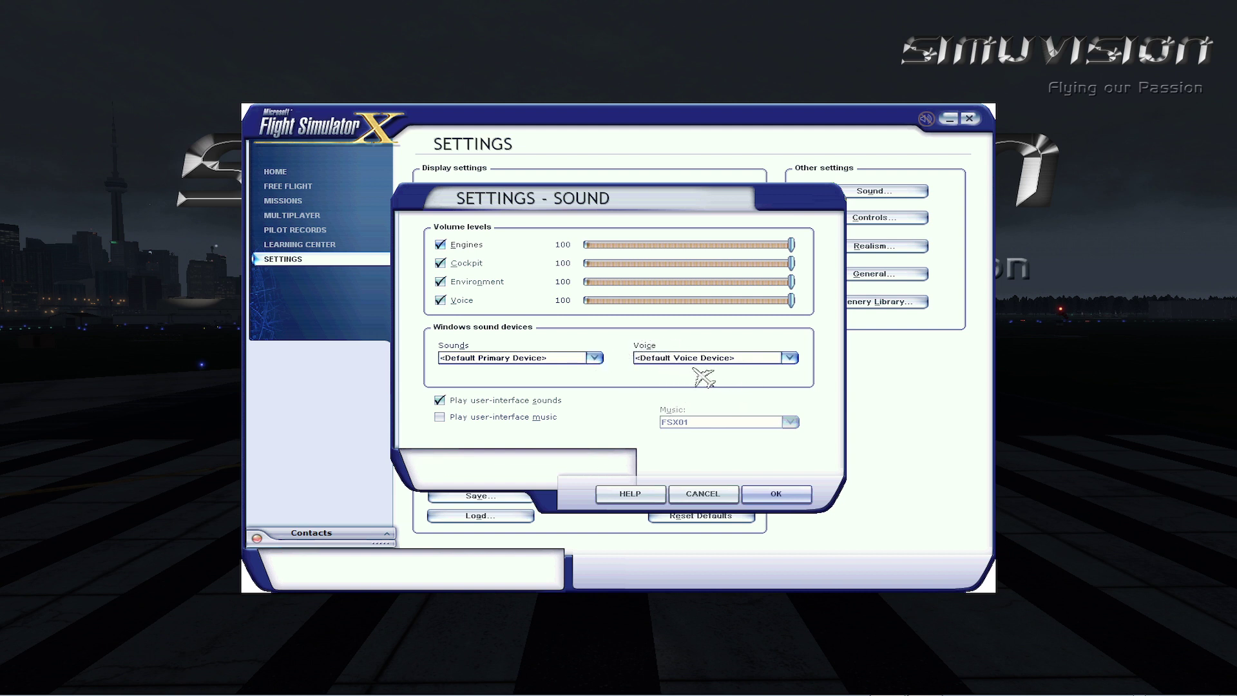
left_click(699, 358)
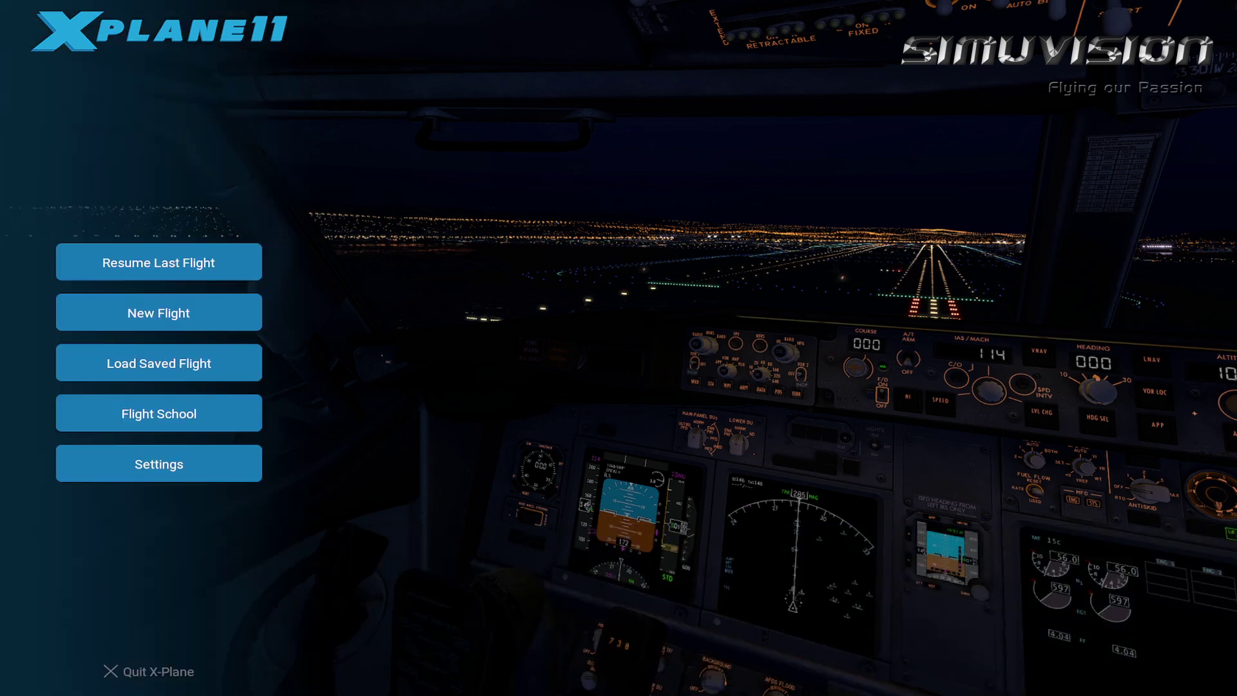
Step: Look over the Sound settings in X-Plane 11's Settings
left_click(207, 450)
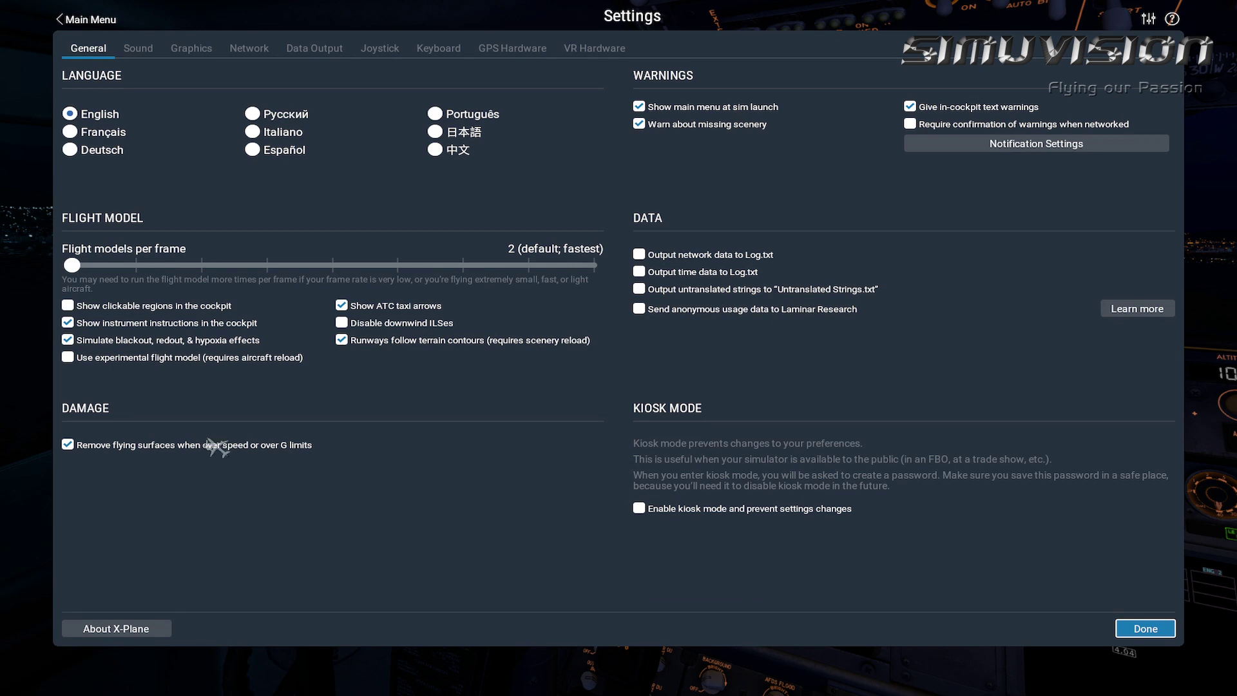
left_click(139, 49)
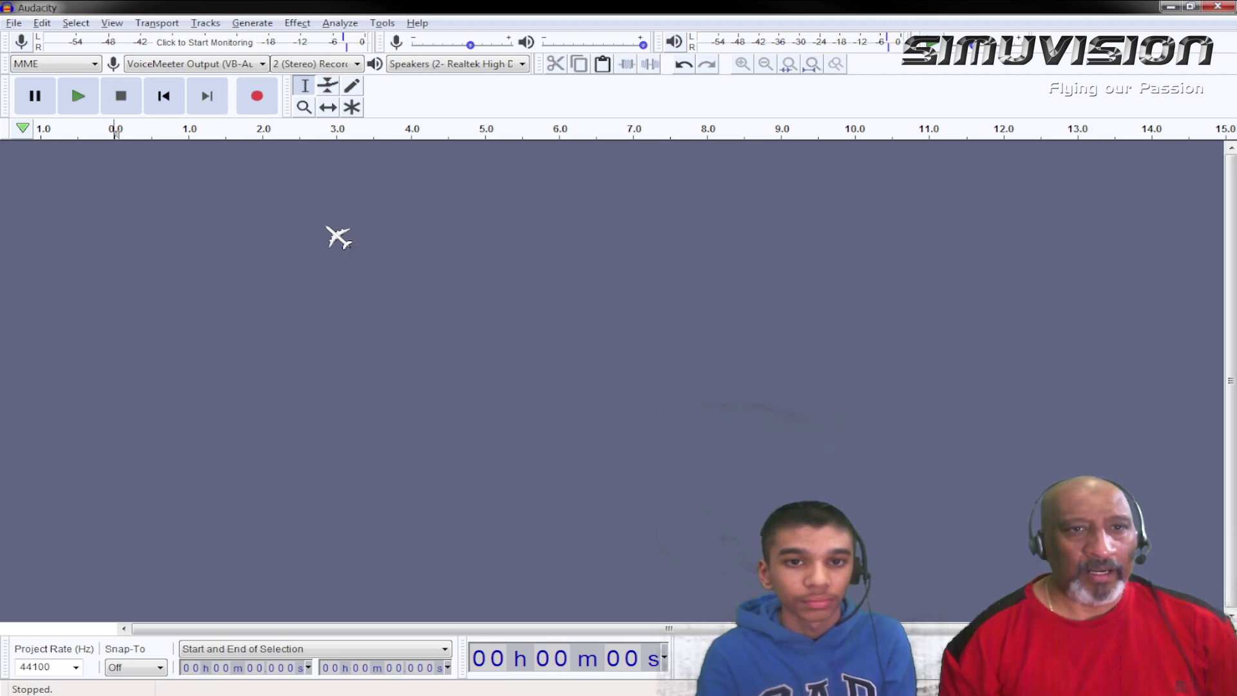
Step: Keep VoiceMeeter Output as Audacity's recording source and start monitoring its input levels
left_click(208, 67)
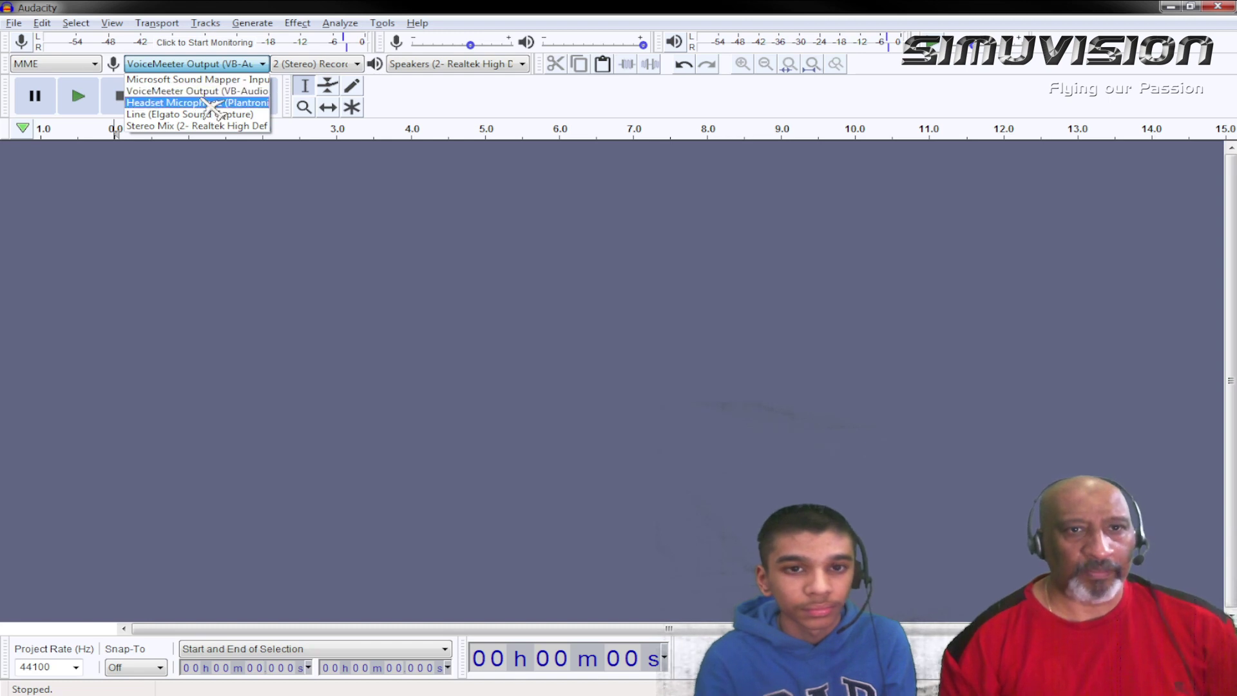
left_click(277, 238)
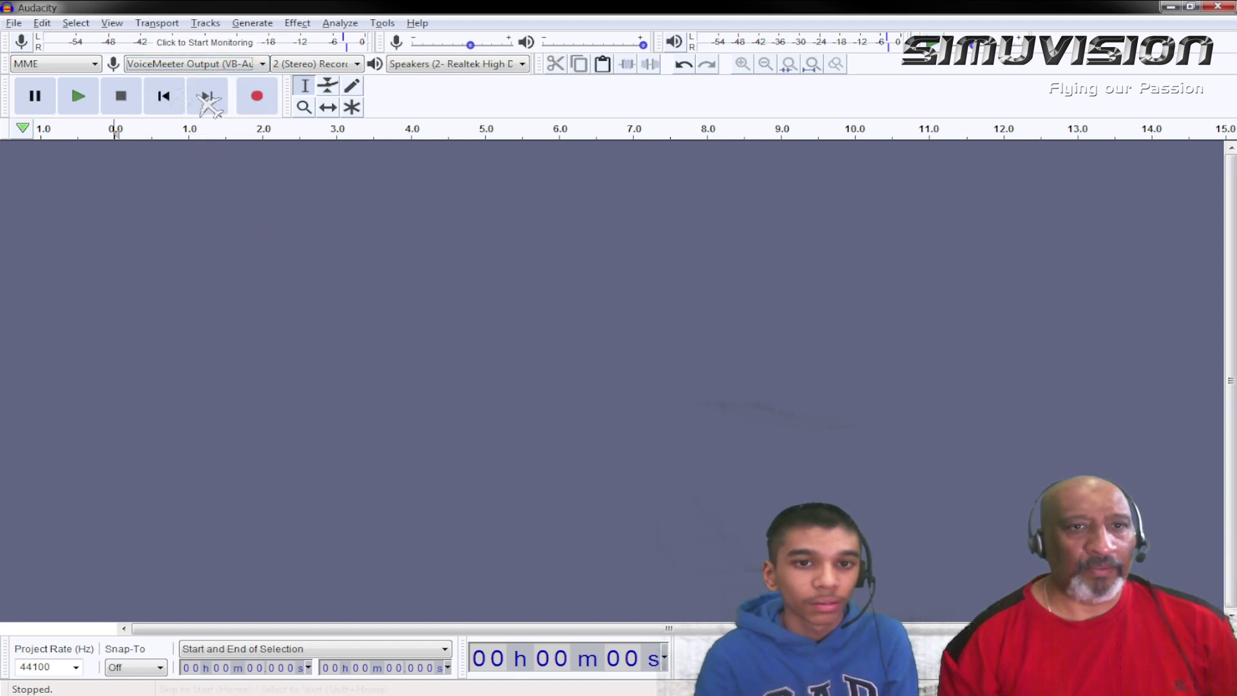
left_click(200, 42)
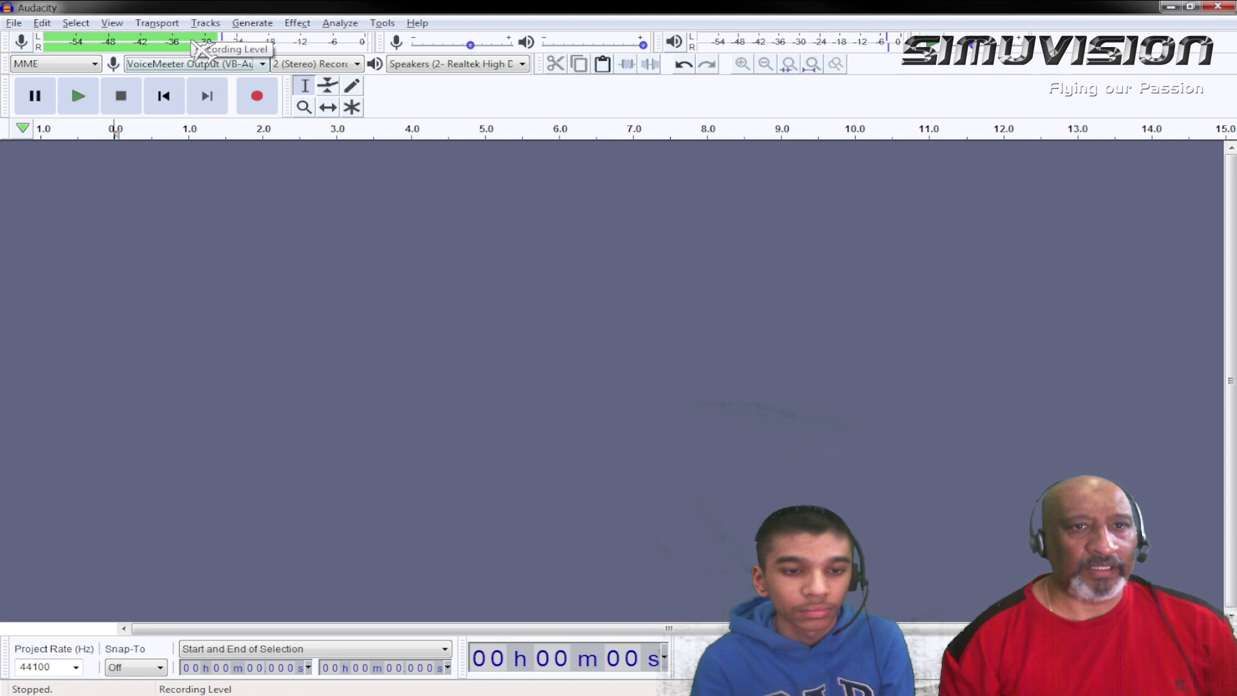
Step: Record about 16 seconds of the headset conversation, play it back, then delete the track
left_click(258, 98)
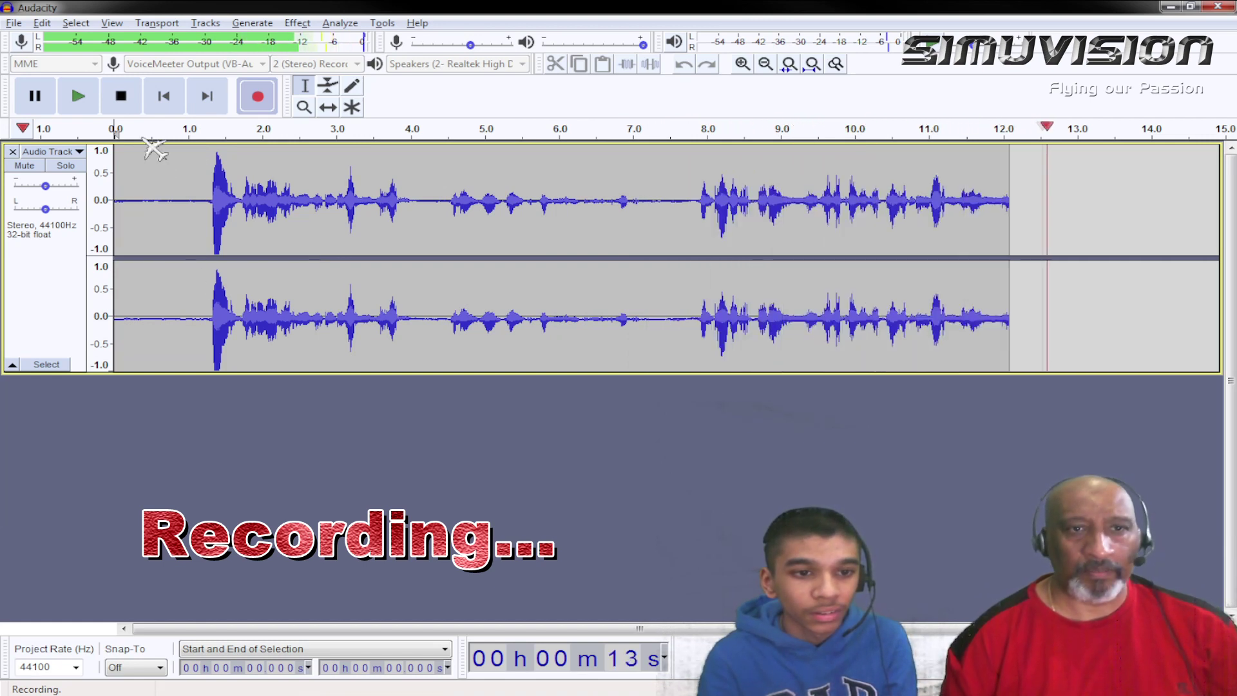
left_click(121, 98)
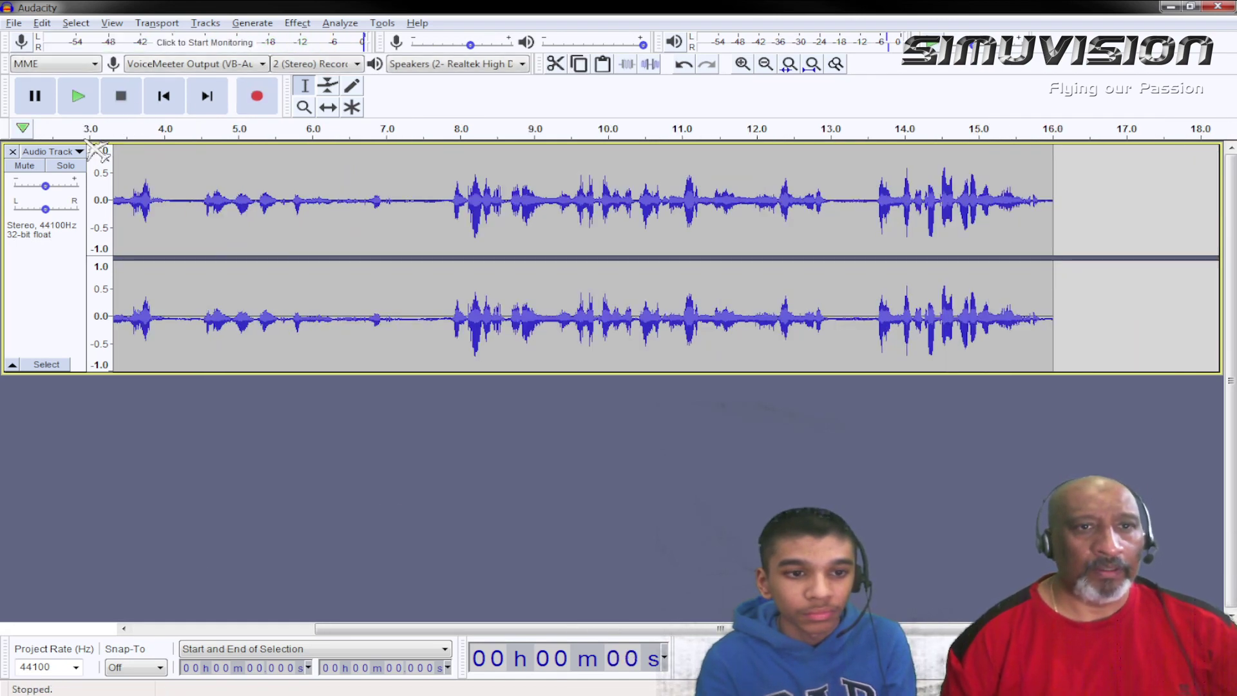
left_click(84, 103)
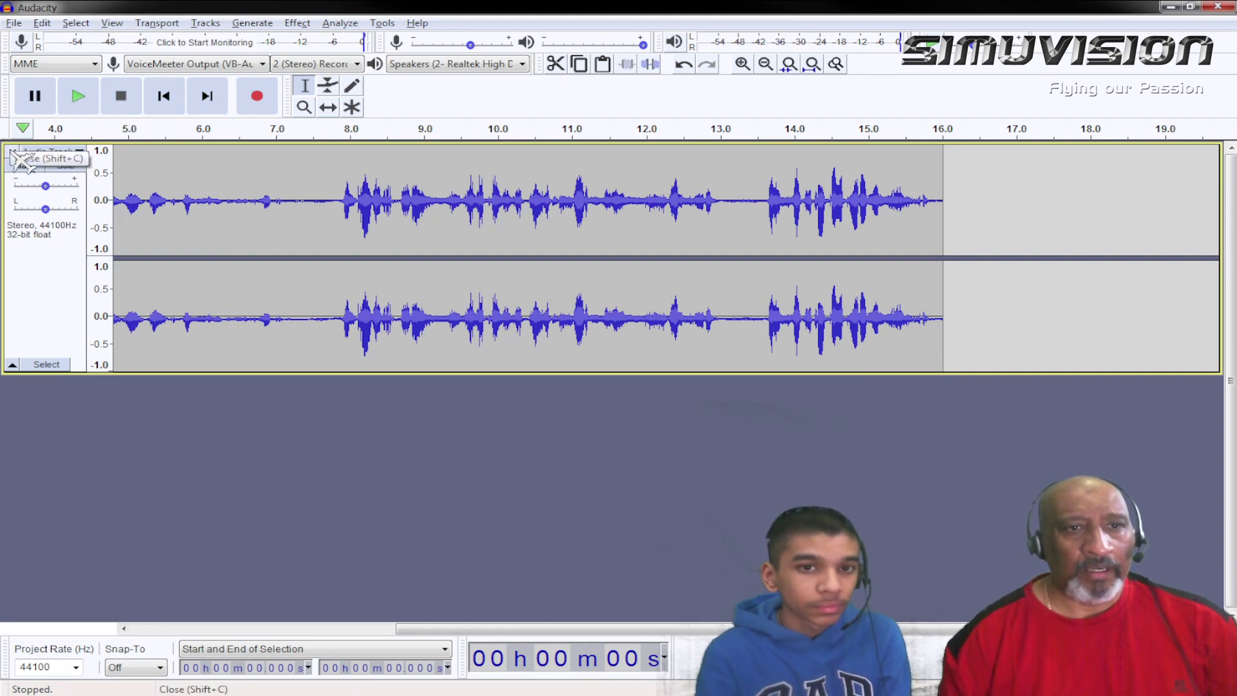
left_click(13, 153)
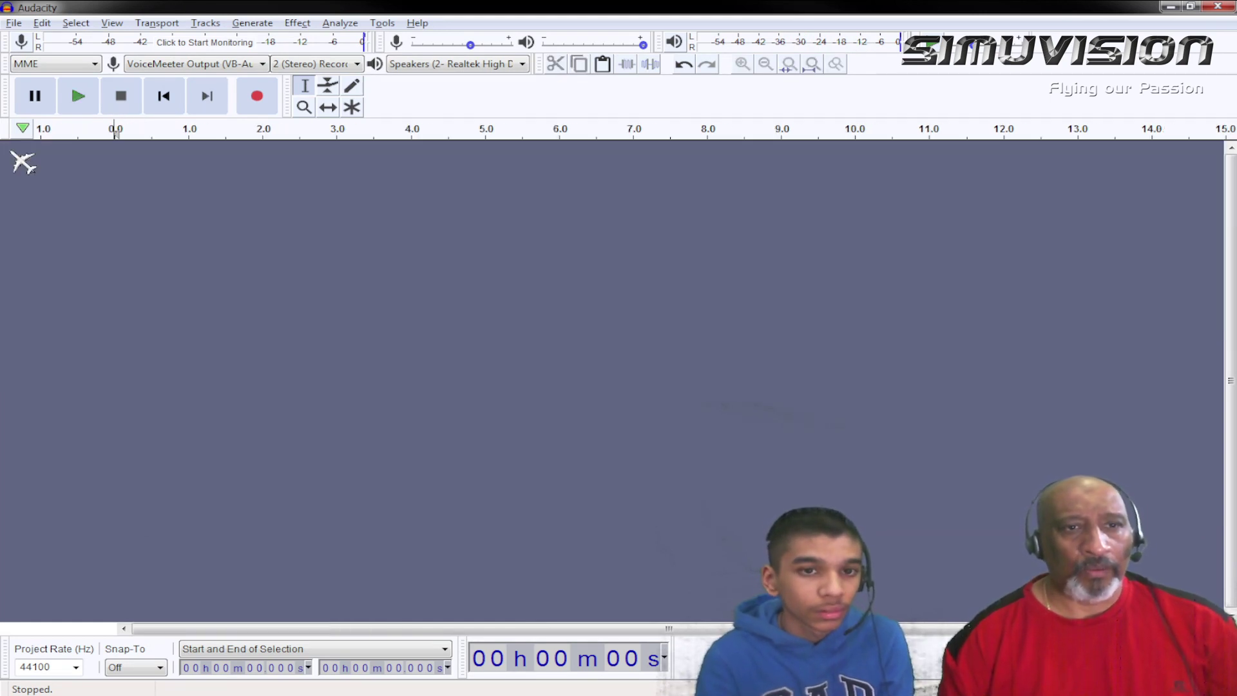
Step: Record a second take of the conversation, about 18 seconds long
left_click(257, 96)
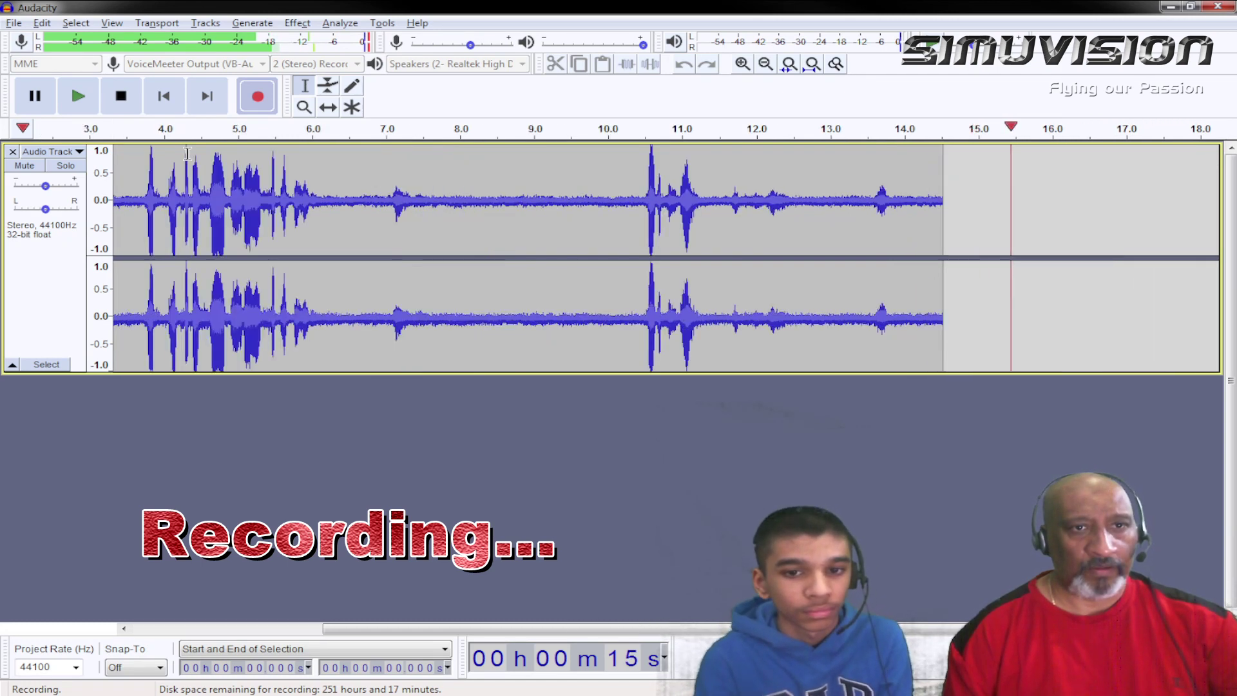
left_click(124, 109)
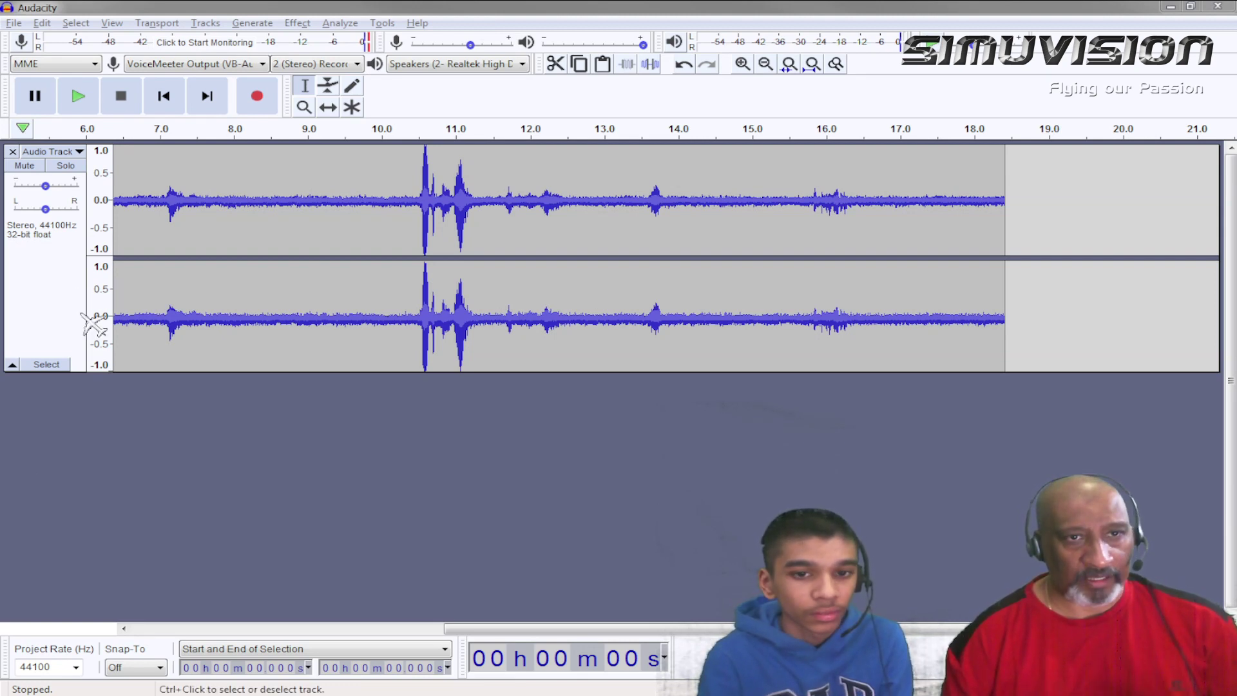
Step: Play the new recording back from the beginning
left_click(164, 99)
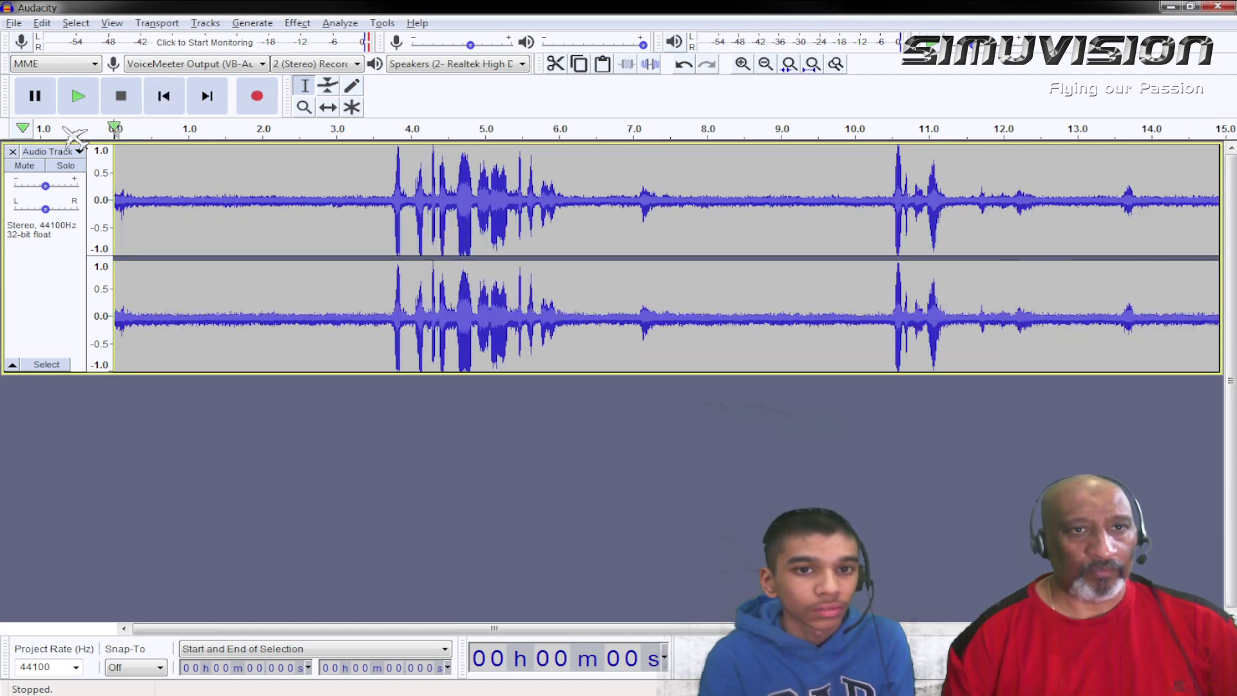
left_click(78, 96)
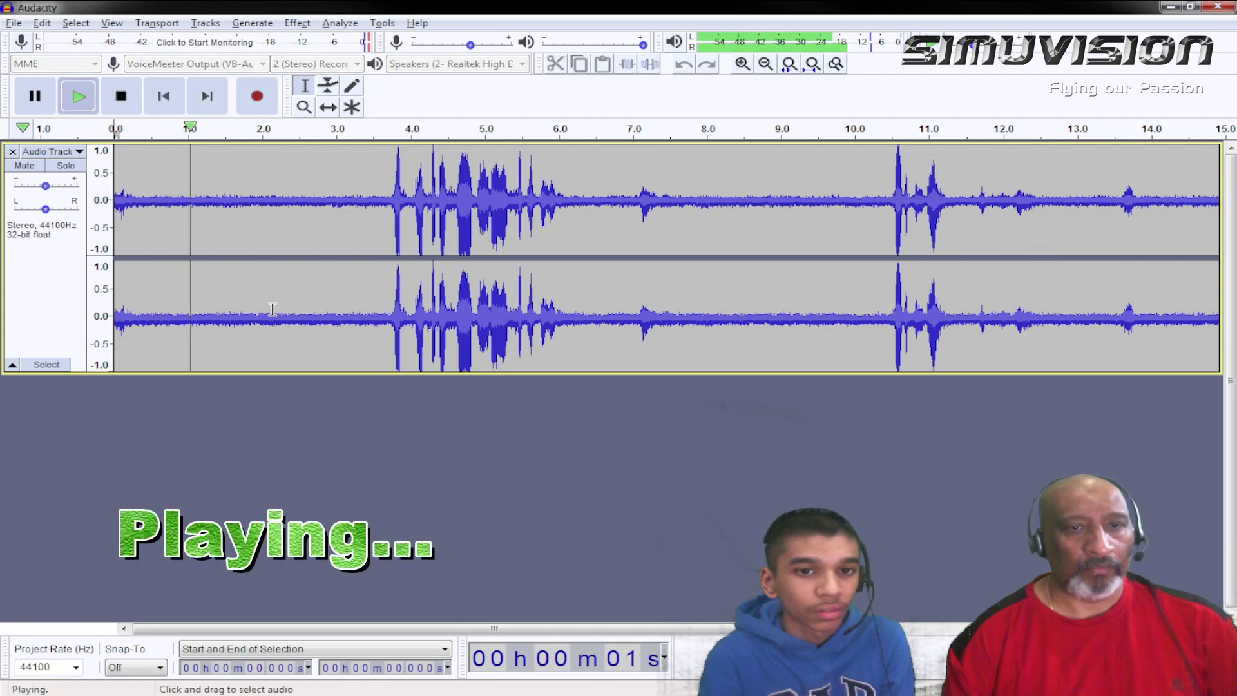